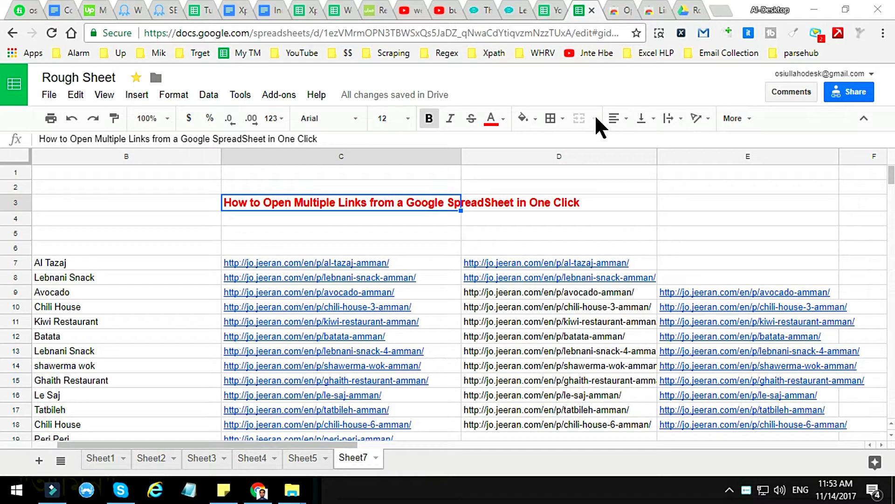
Inspect the C3 title and the column C links from C7 down to C24
click(374, 204)
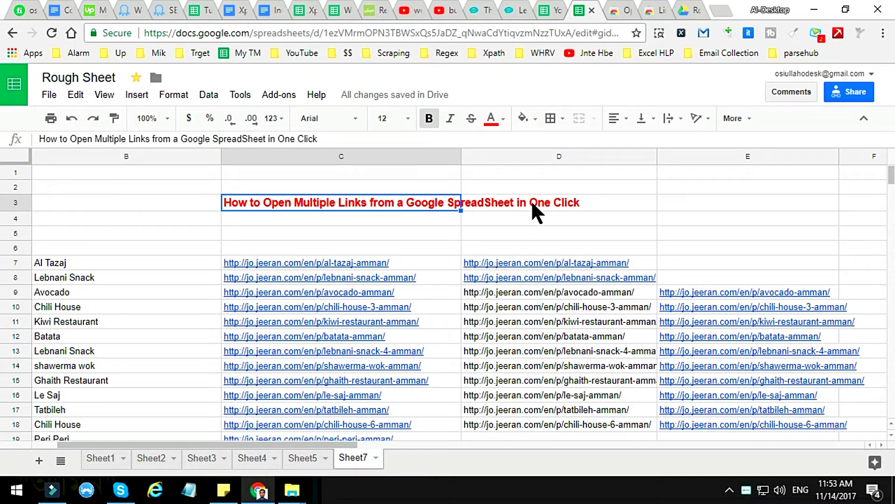
click(564, 204)
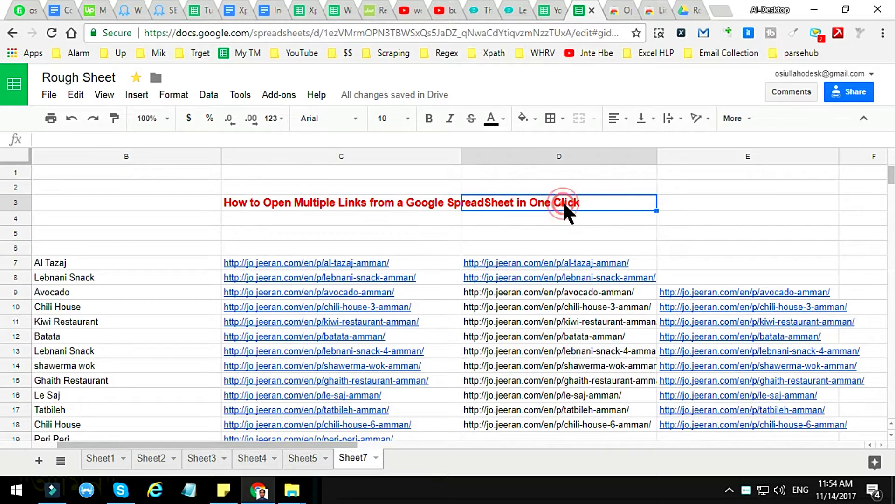
click(438, 205)
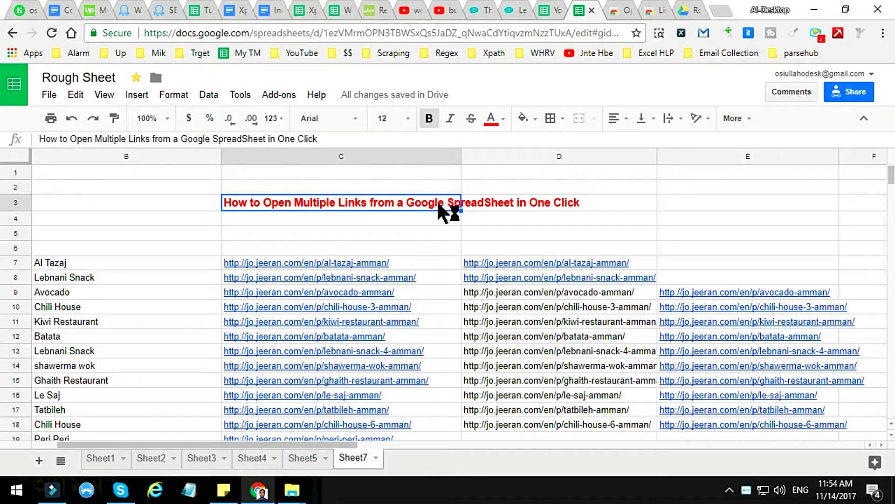
scroll(438, 205, down, 2)
scroll(437, 200, up, 2)
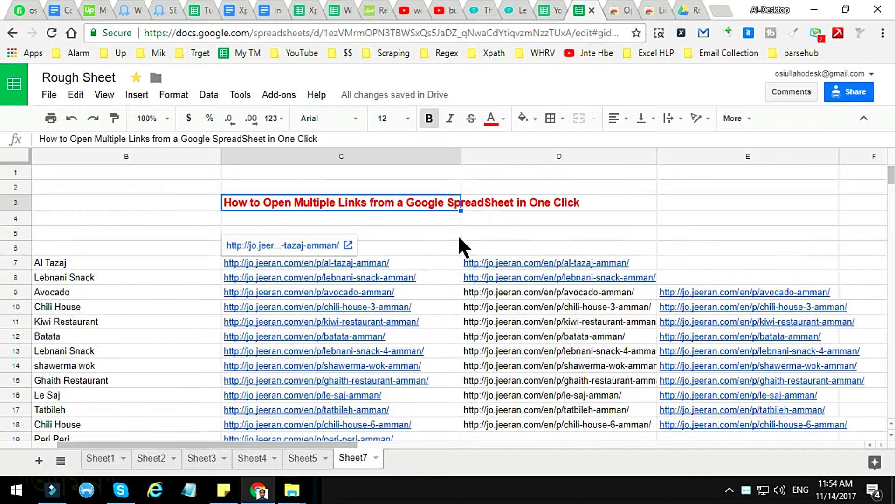
click(449, 265)
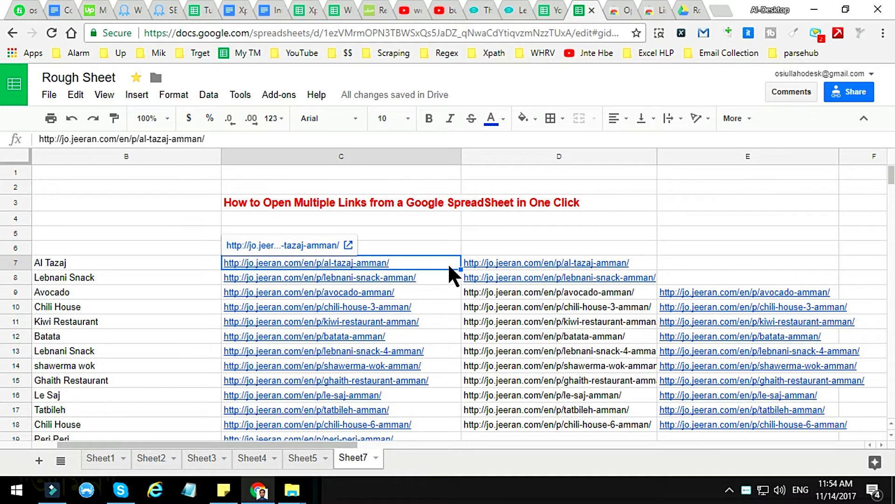
scroll(449, 265, down, 6)
scroll(449, 275, down, 2)
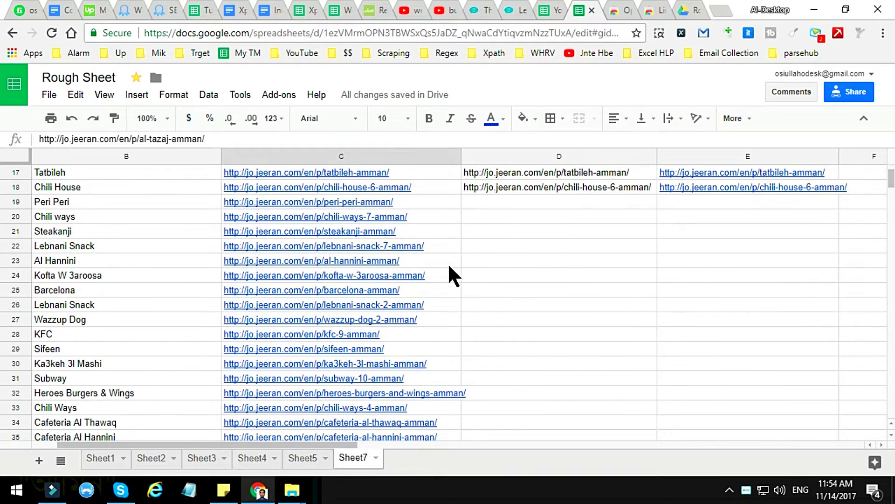
click(444, 274)
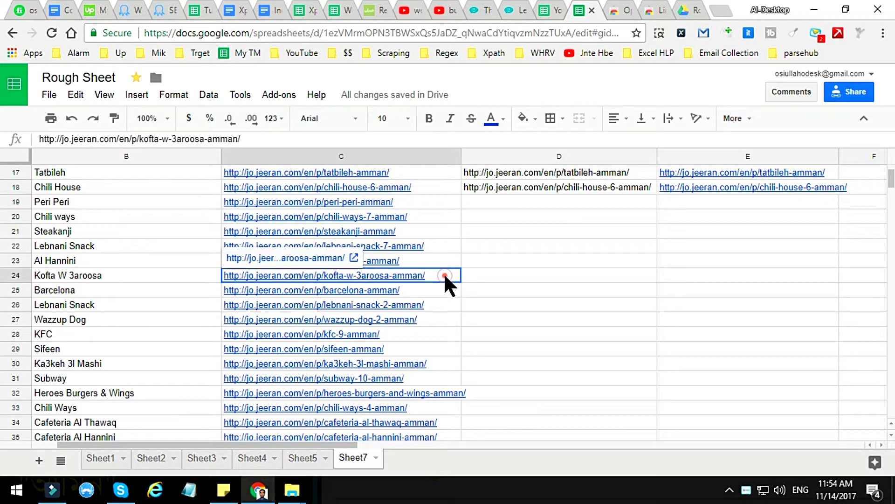
scroll(445, 276, up, 2)
scroll(445, 276, up, 4)
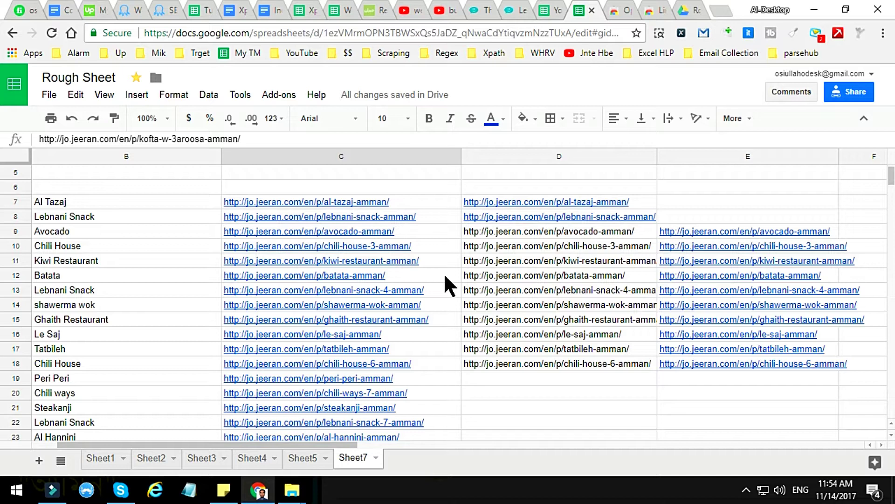
Compare the Al Tazaj link in C7 with the plain-text URLs in D9 and D12
click(438, 202)
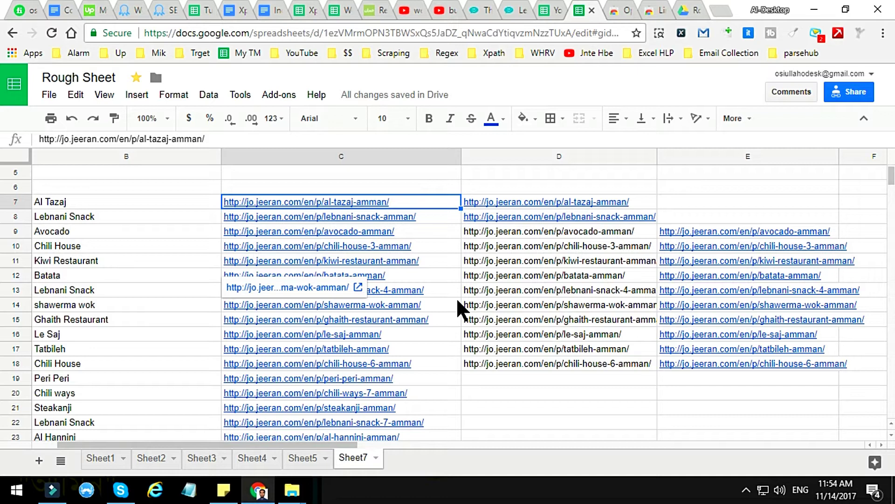
click(491, 279)
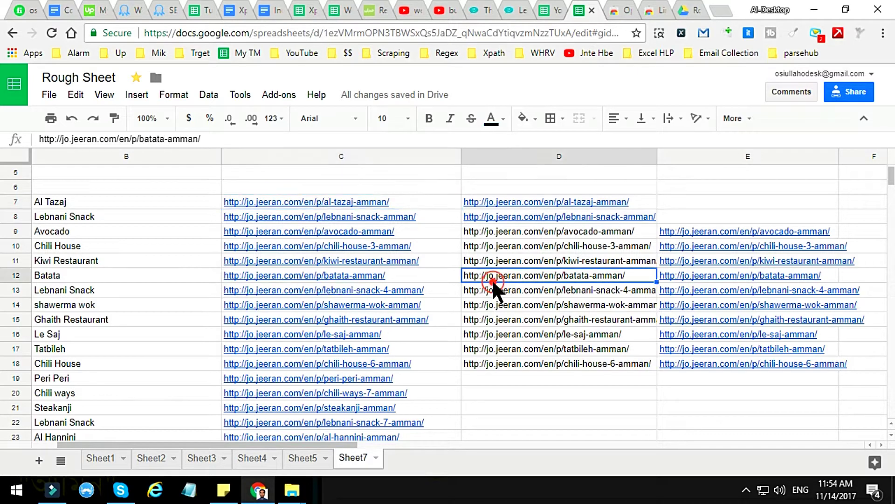
click(416, 203)
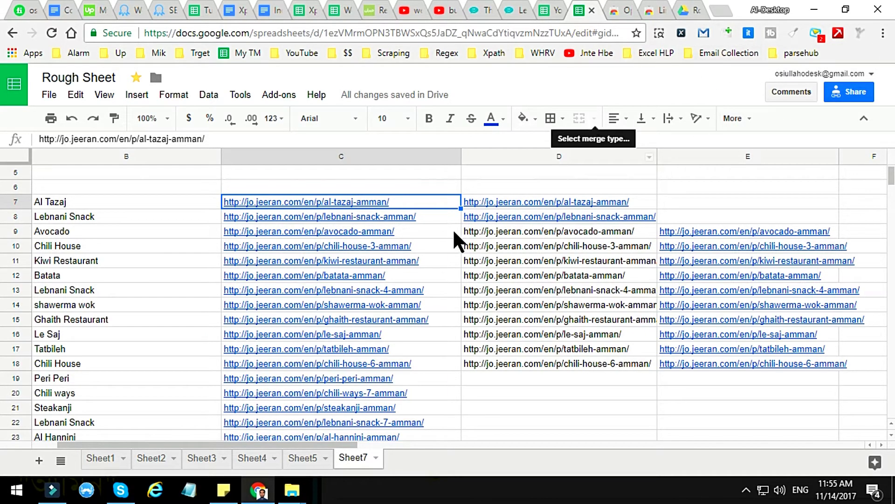
click(489, 231)
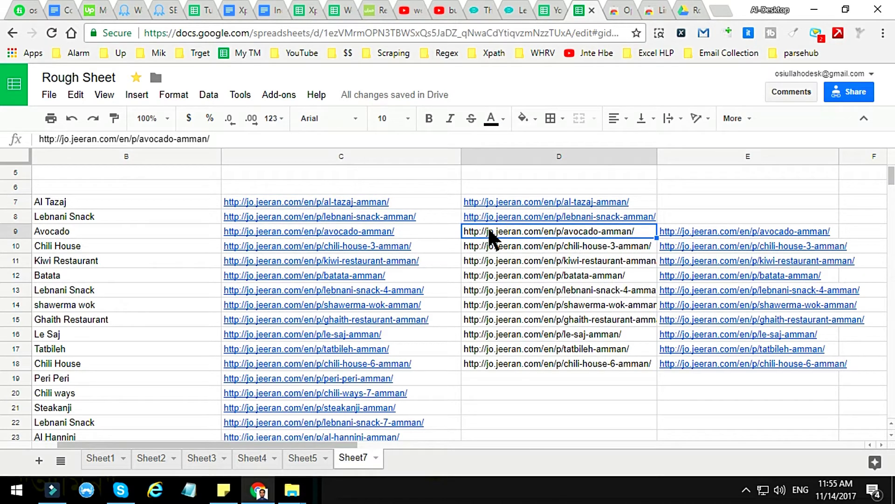
click(438, 201)
scroll(438, 200, up, 2)
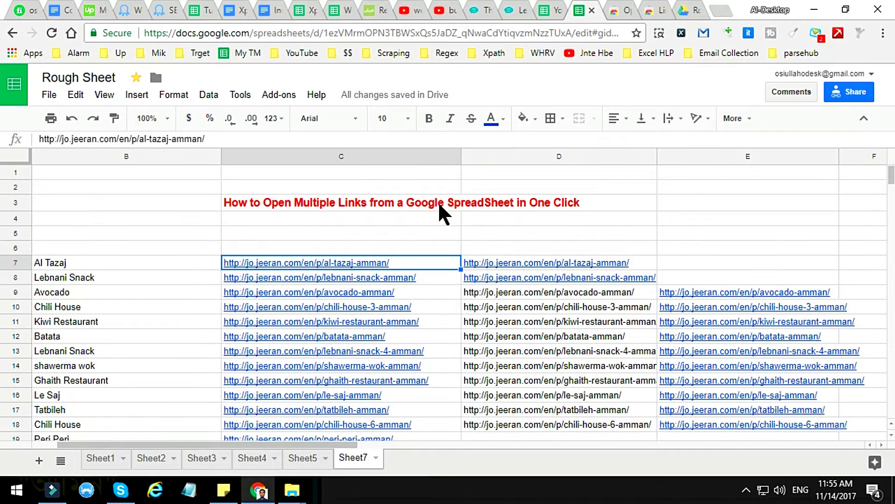
click(431, 203)
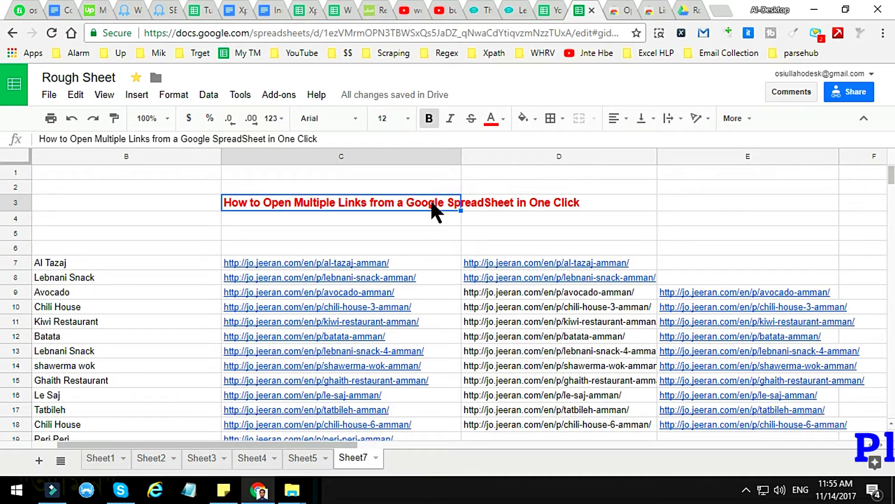
click(426, 265)
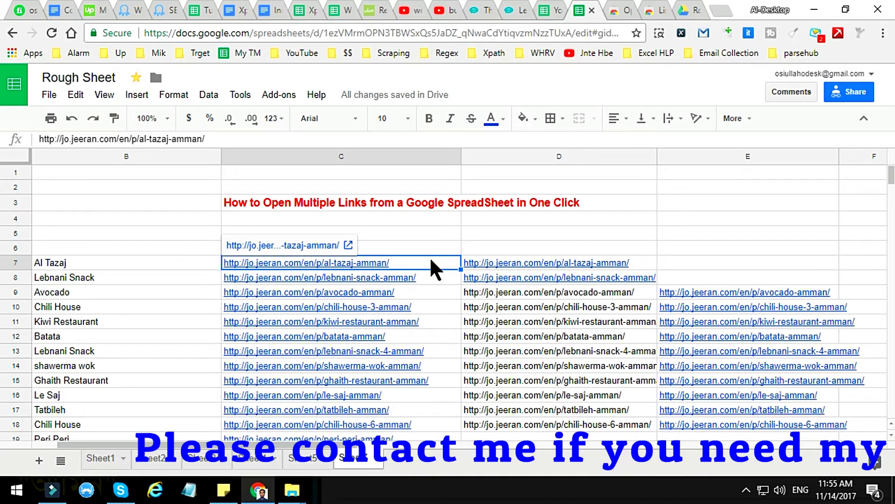
scroll(429, 256, down, 5)
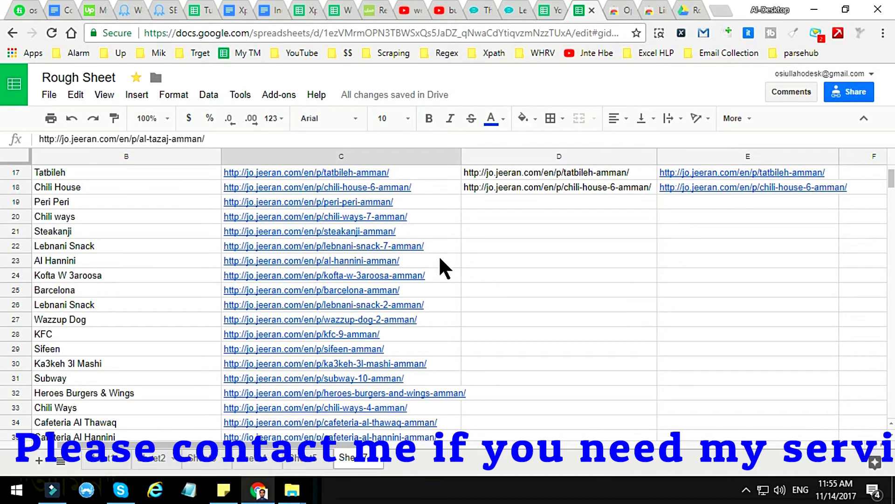
Select C7:C23 and copy the seventeen Jeeran restaurant links
shift+click(440, 258)
key(ctrl+c)
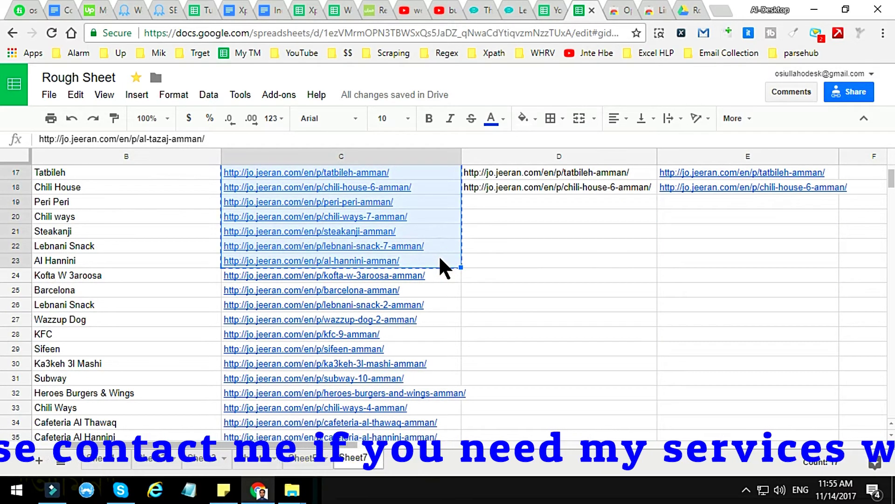
scroll(439, 256, up, 5)
scroll(410, 254, down, 1)
scroll(401, 257, down, 2)
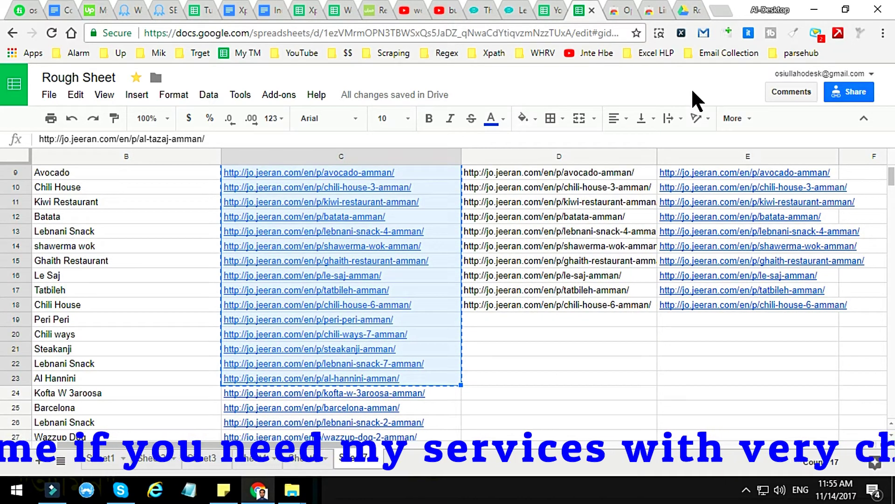
Paste the seventeen copied Jeeran links into Open Multiple URLs and launch them all
click(728, 30)
click(441, 128)
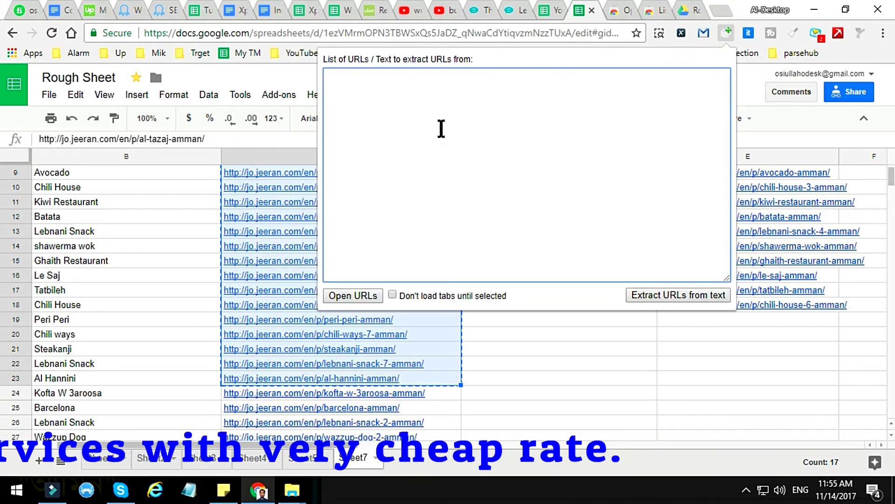
key(ctrl+v)
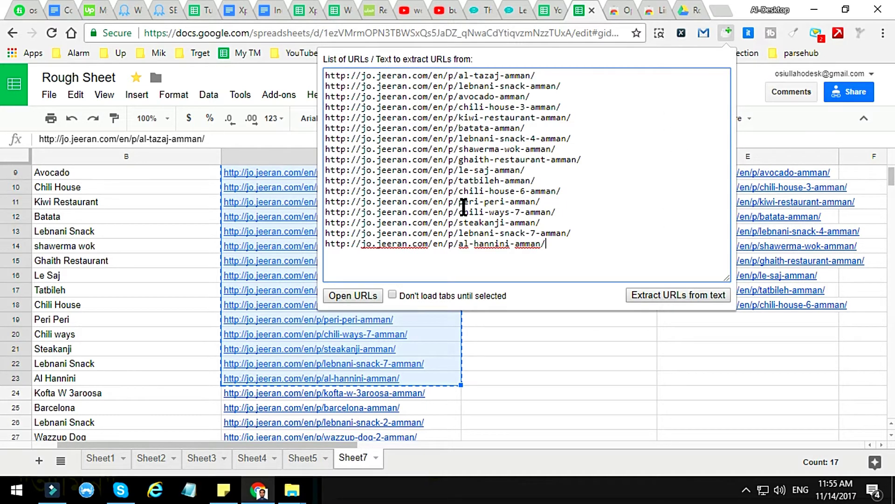
click(356, 294)
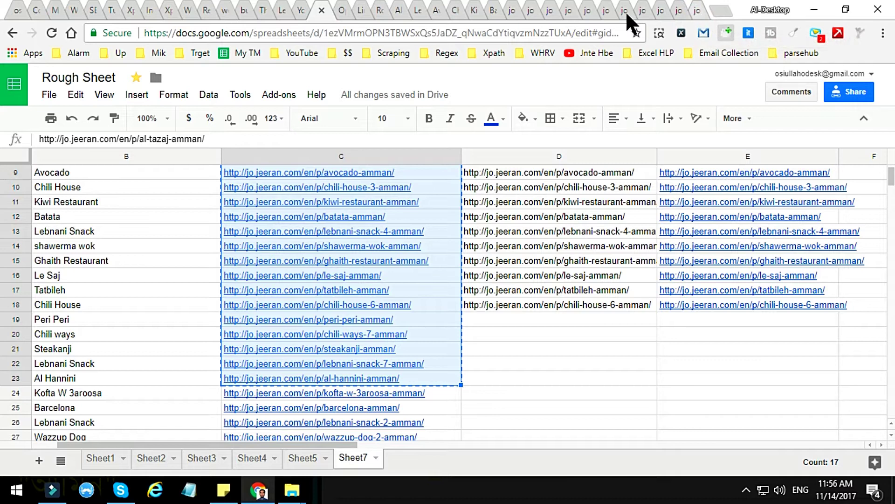
Check the opened restaurant tabs, then close the later ones with Ctrl+W until Al Tazaj remains
click(603, 11)
click(689, 11)
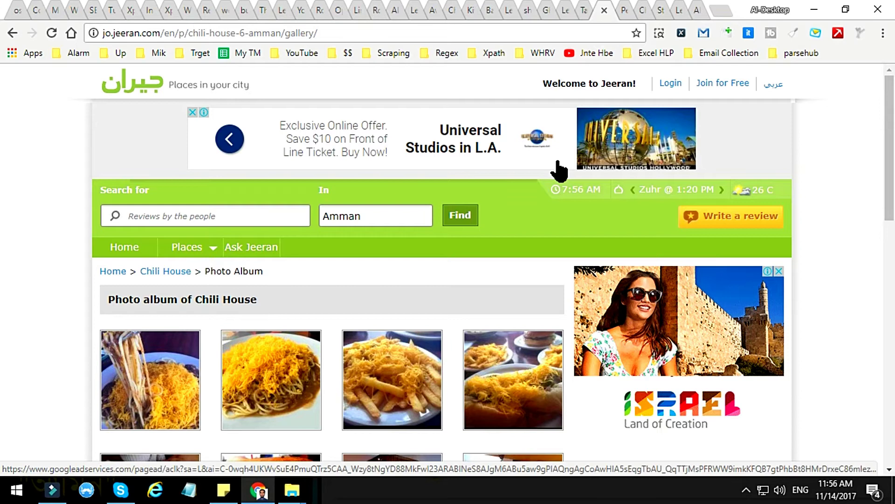
key(ctrl+w)
key(ctrl+w)
key(ctrl+w)
key(ctrl+w)
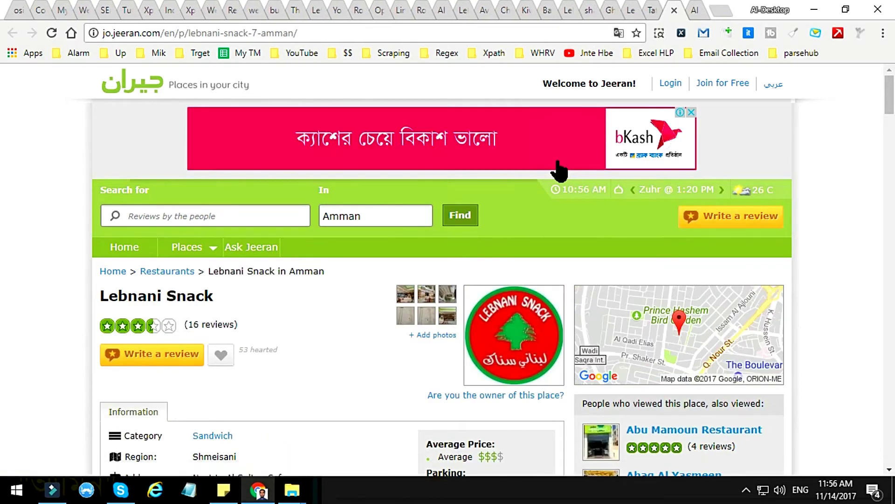
key(ctrl+w)
key(ctrl+w)
key(ctrl+w)
key(ctrl+w)
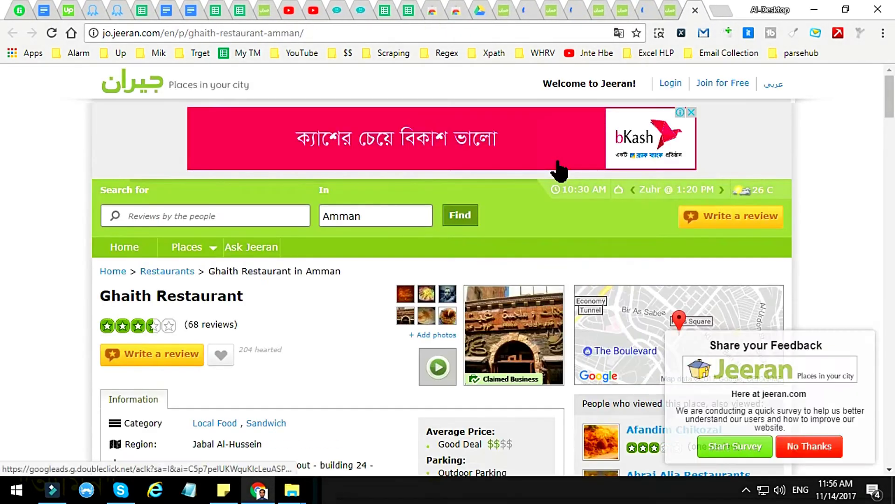
key(ctrl+w)
key(ctrl+w)
key(ctrl+w)
key(ctrl+w)
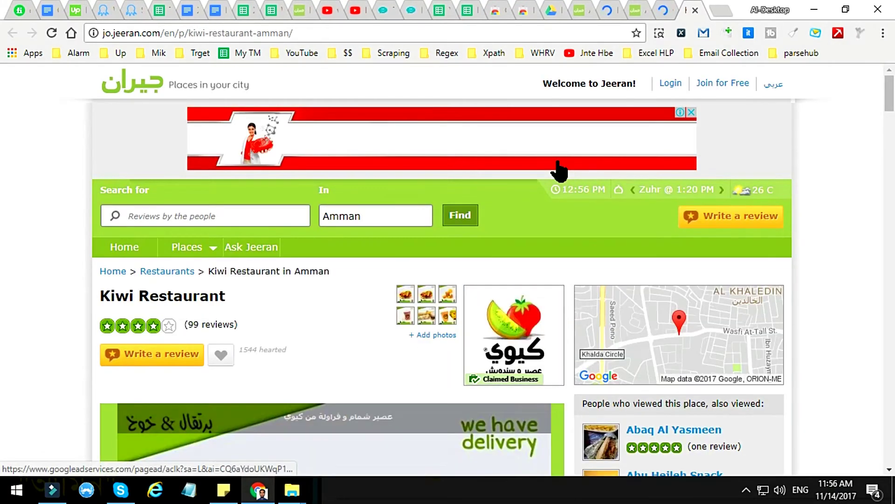
key(ctrl+w)
key(ctrl+w)
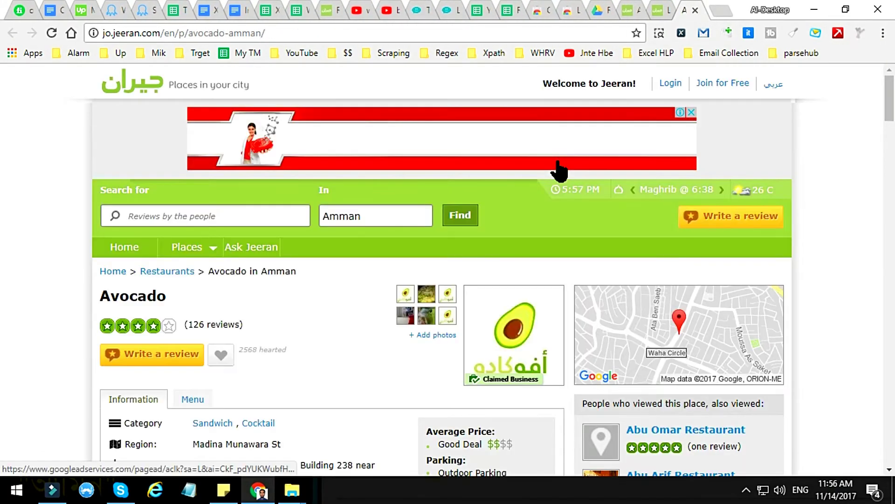
key(ctrl+w)
key(ctrl+w)
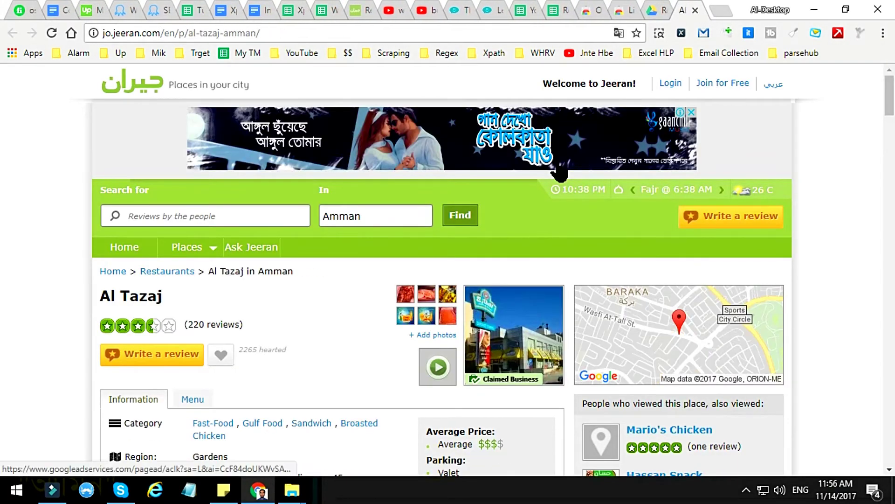
Close the Al Tazaj page and switch back to the Rough Sheet spreadsheet
click(695, 9)
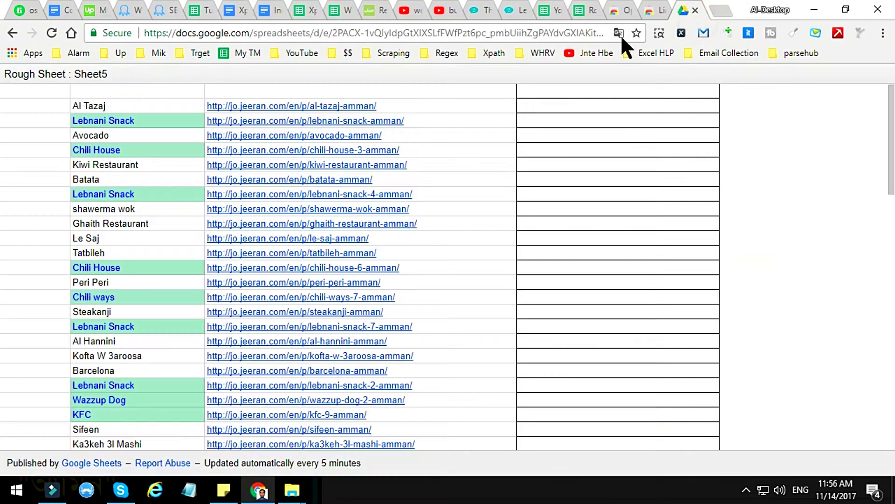
click(558, 10)
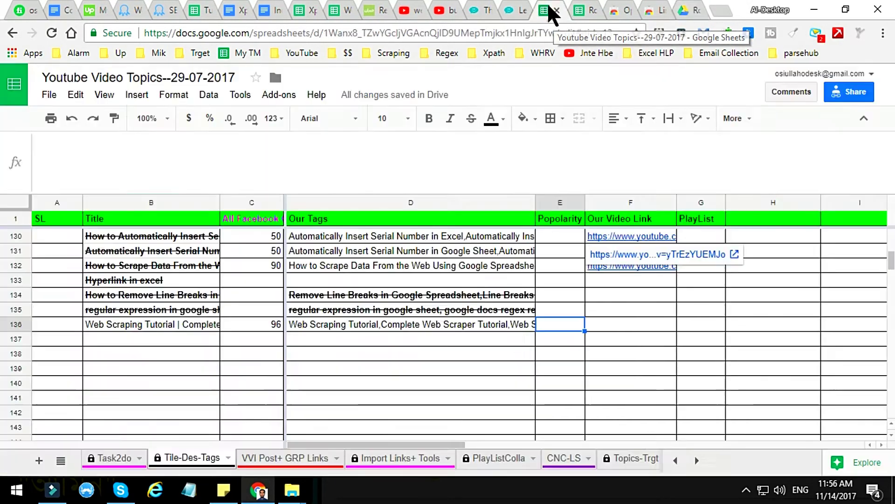
click(587, 12)
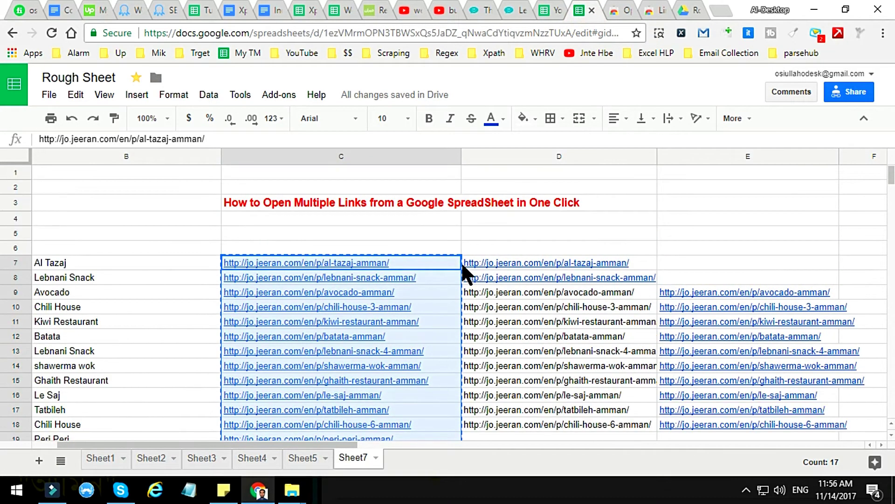
Review the column C restaurant URLs from C7 down to the Al Hannini link in C23
click(454, 260)
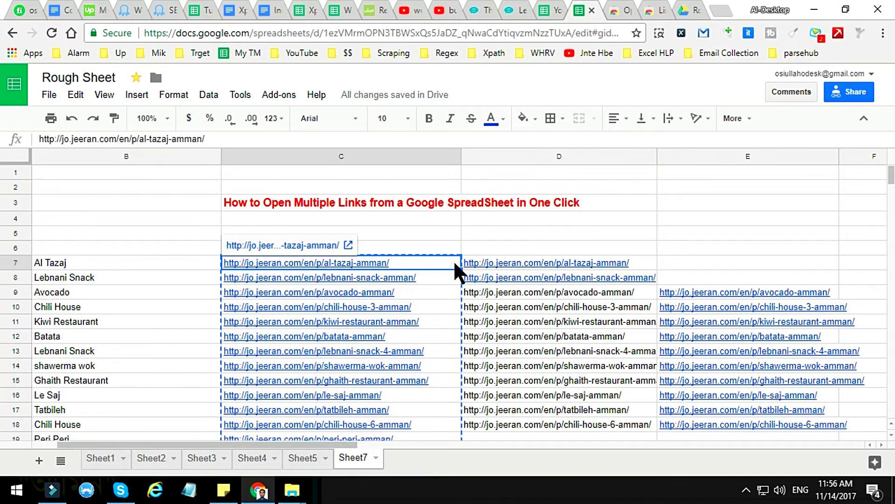
scroll(454, 260, down, 5)
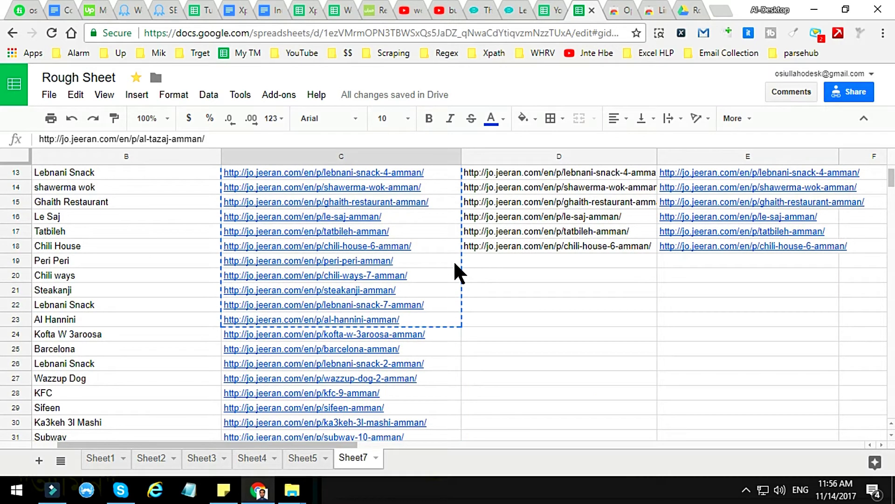
scroll(535, 255, up, 5)
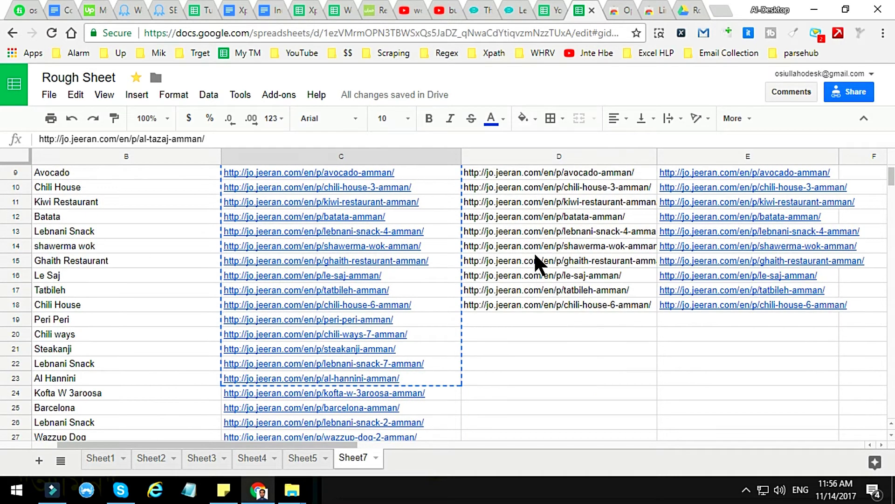
scroll(461, 279, down, 2)
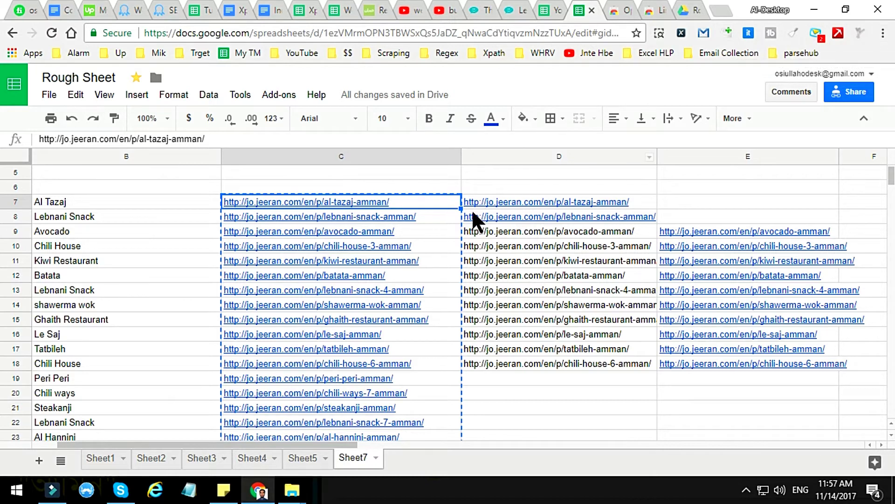
mouse_move(387, 232)
scroll(447, 259, down, 4)
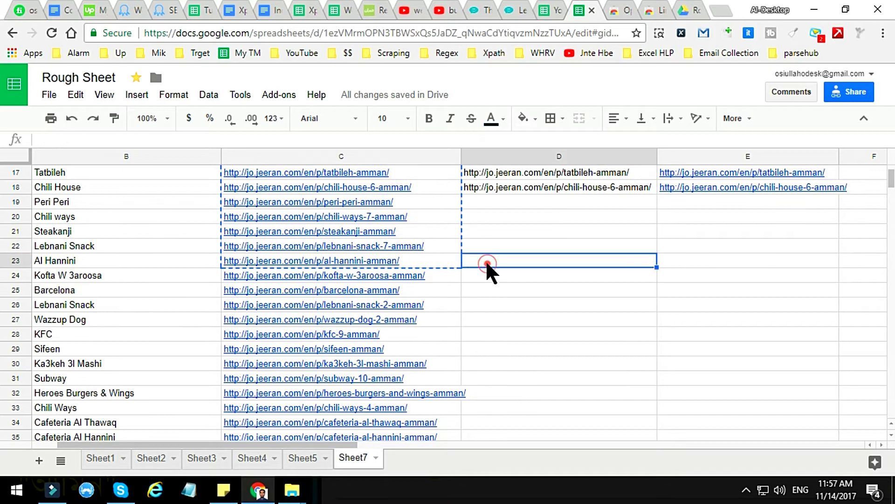
click(447, 262)
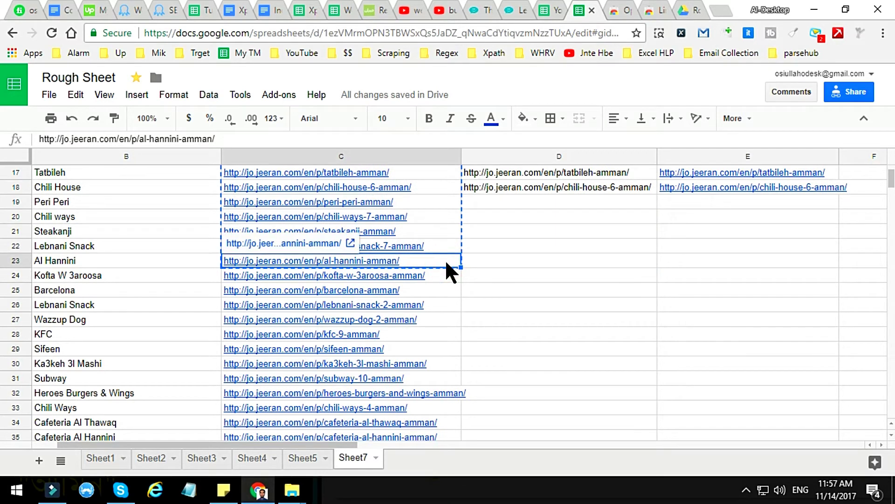
scroll(445, 259, up, 3)
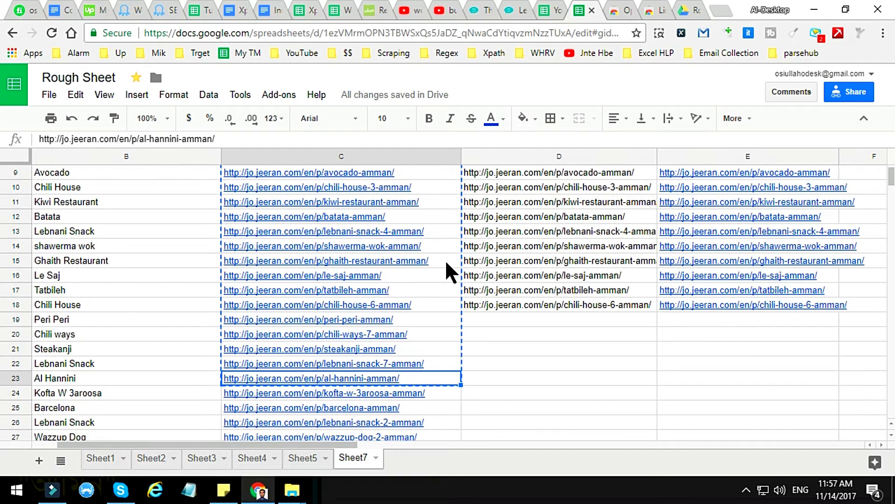
scroll(447, 270, up, 1)
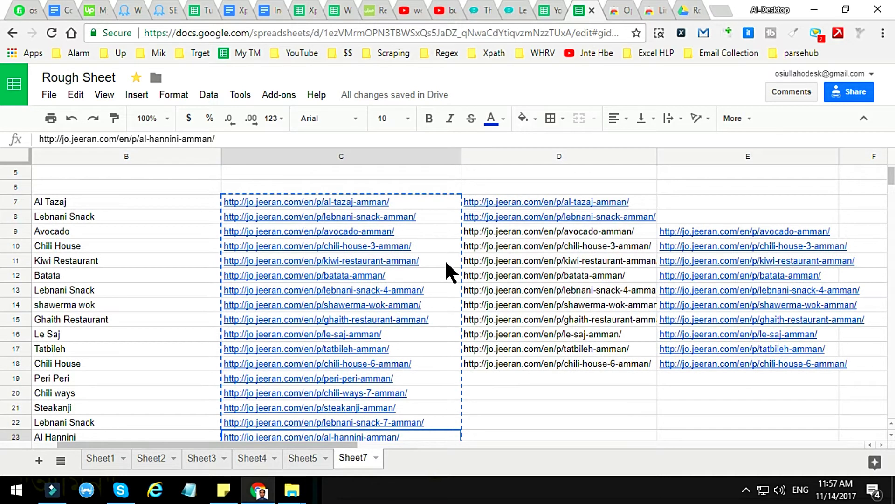
Inspect the Al Tazaj name and URL in B7 and C7, a column D cell, and the C3 title
click(186, 194)
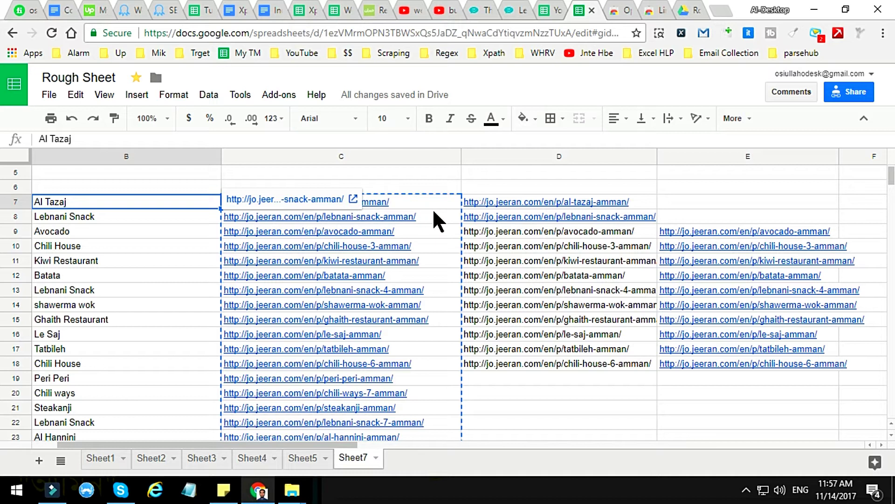
click(447, 198)
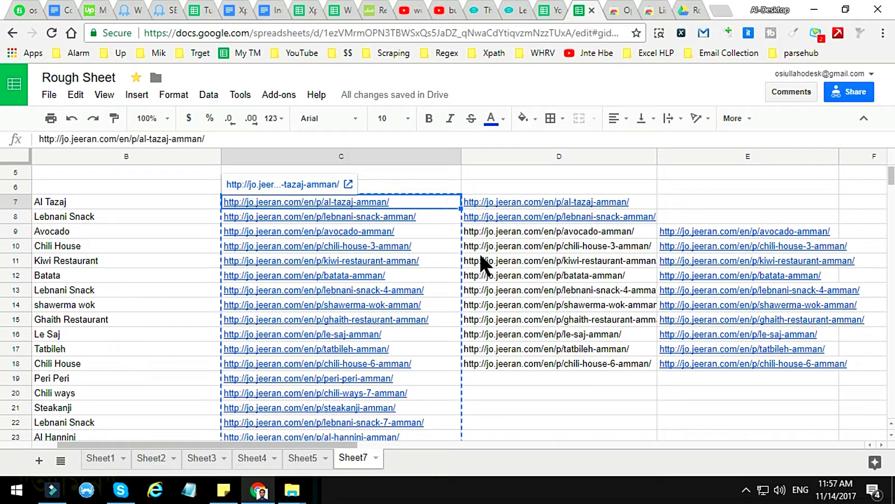
scroll(497, 233, down, 3)
click(493, 304)
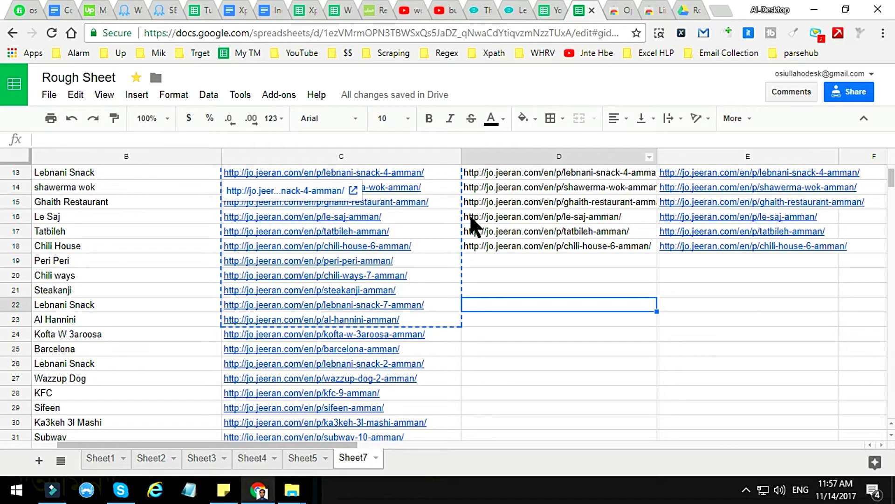
scroll(497, 231, up, 4)
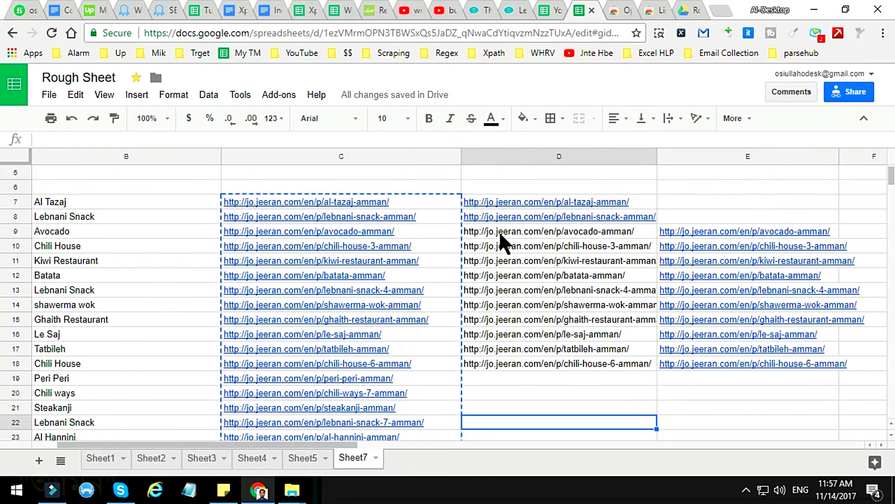
click(426, 205)
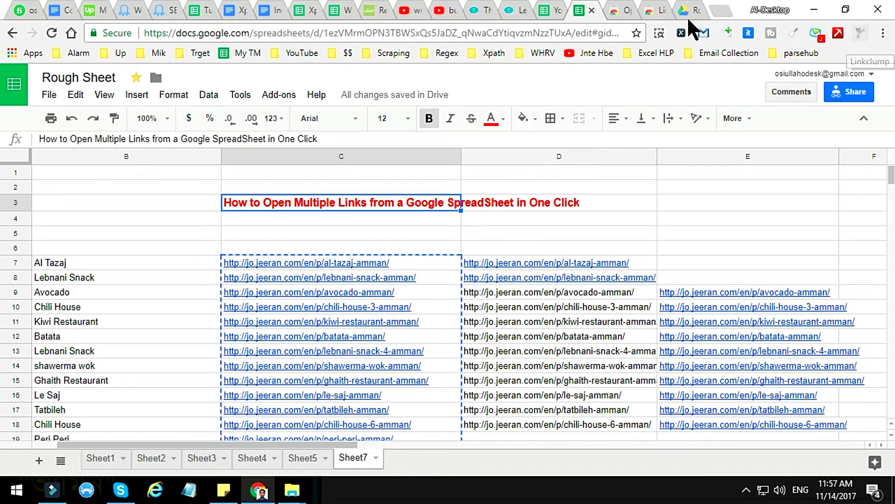
Close the Open Multiple URLs Chrome Web Store tab and go back to Rough Sheet
click(619, 6)
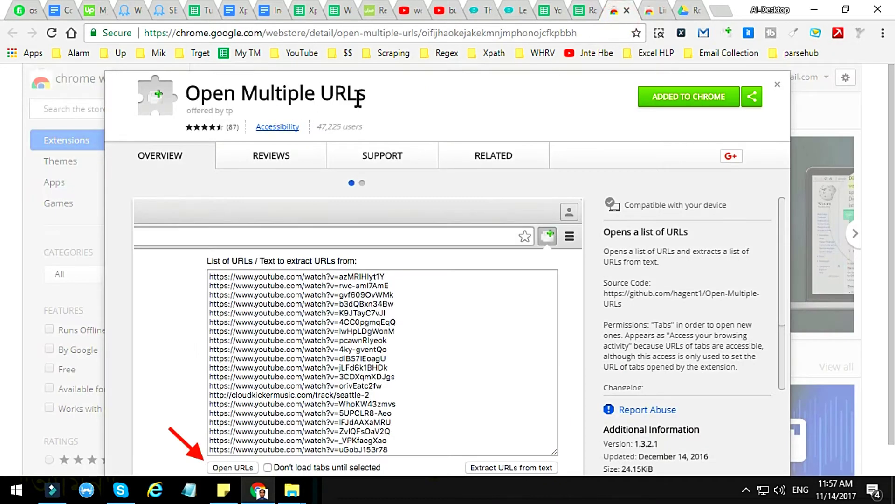
click(625, 10)
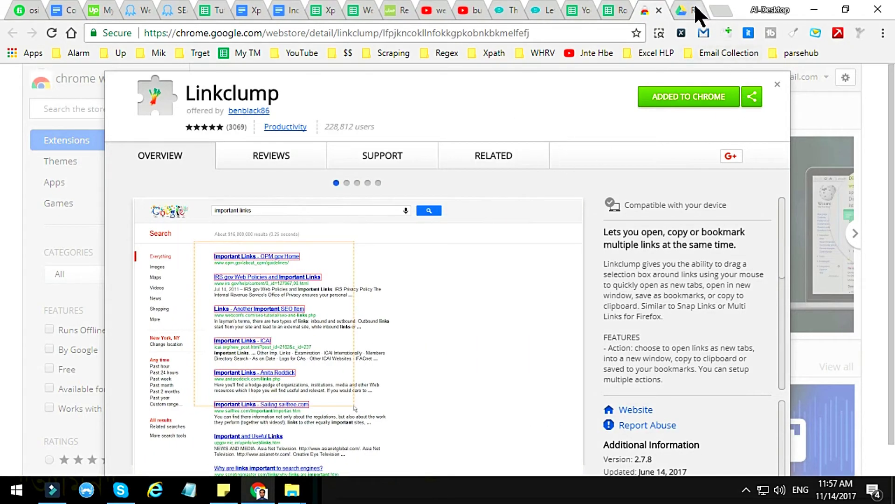
click(621, 14)
click(387, 231)
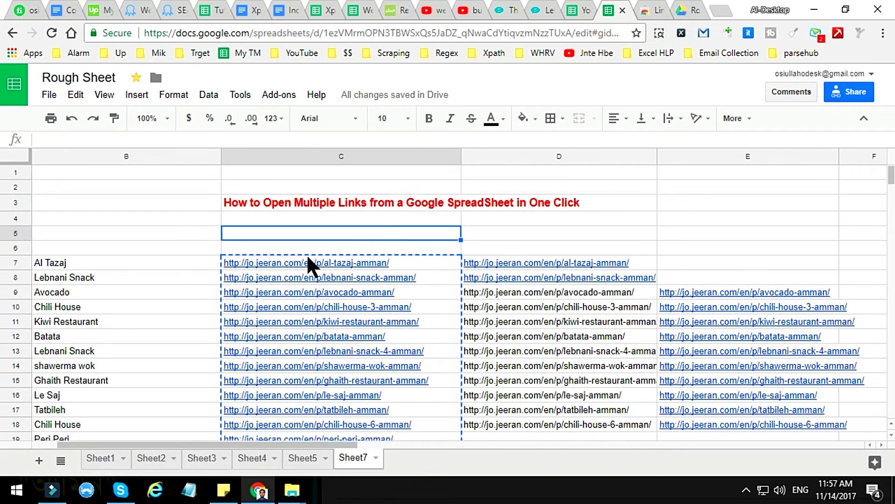
scroll(261, 238, down, 2)
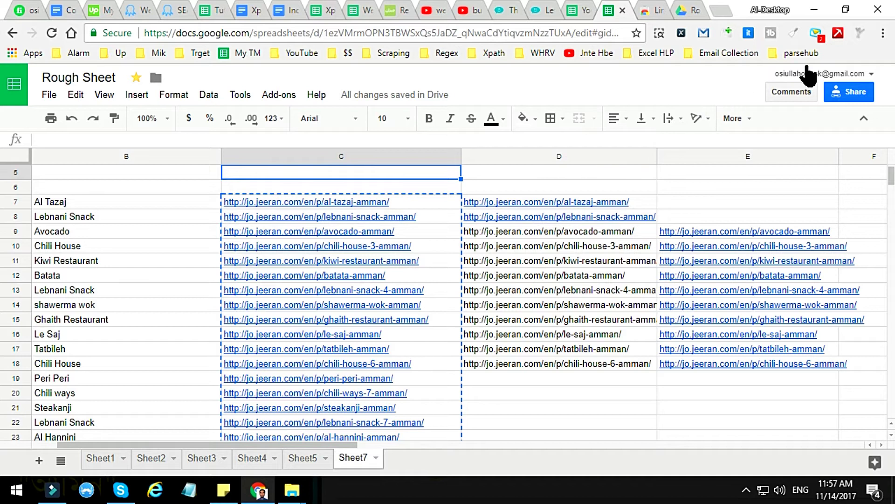
click(202, 188)
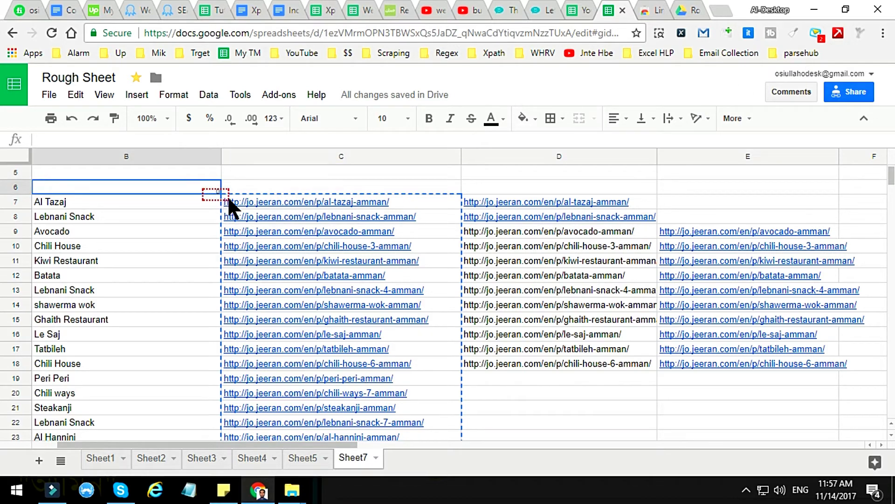
drag(228, 200, 460, 399)
drag(403, 209, 469, 318)
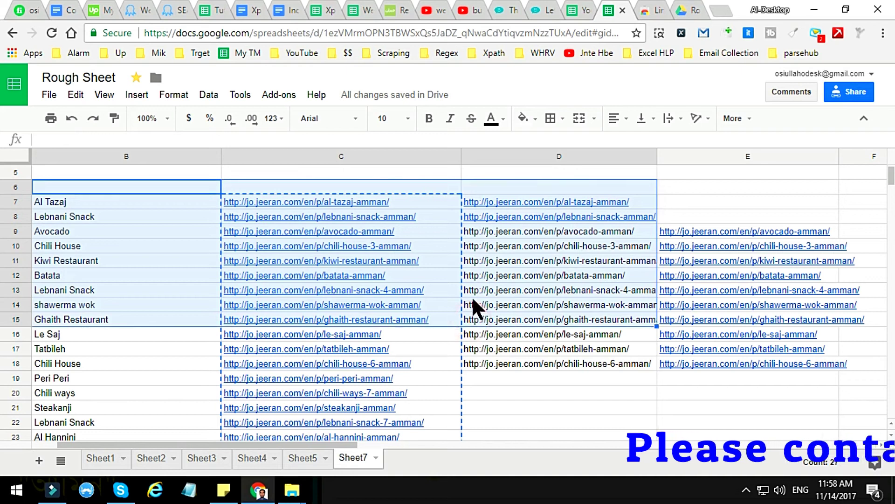
click(478, 338)
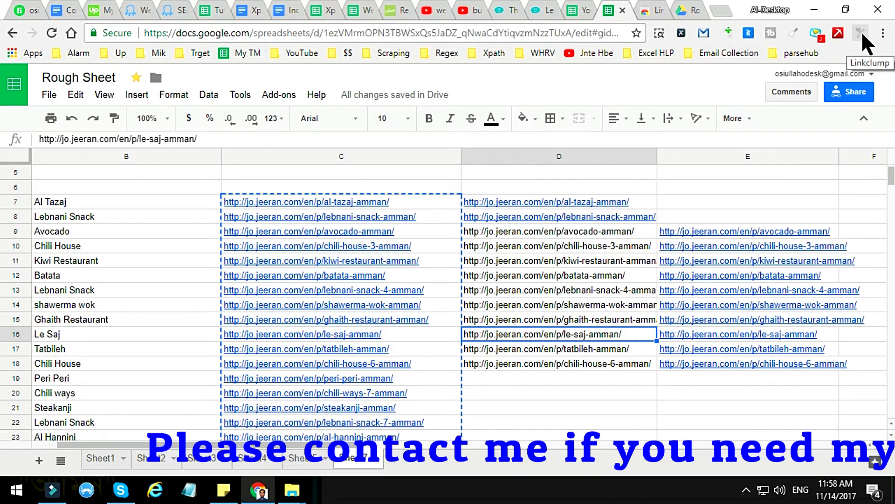
click(524, 377)
mouse_move(427, 232)
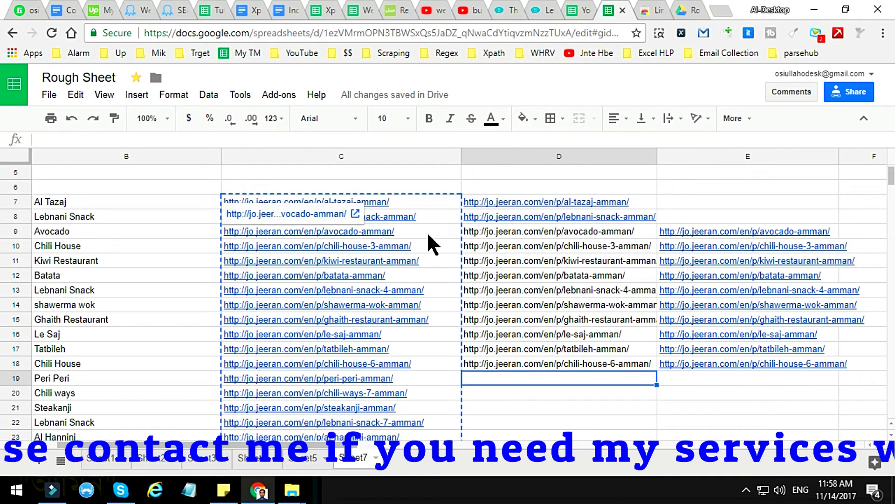
click(433, 202)
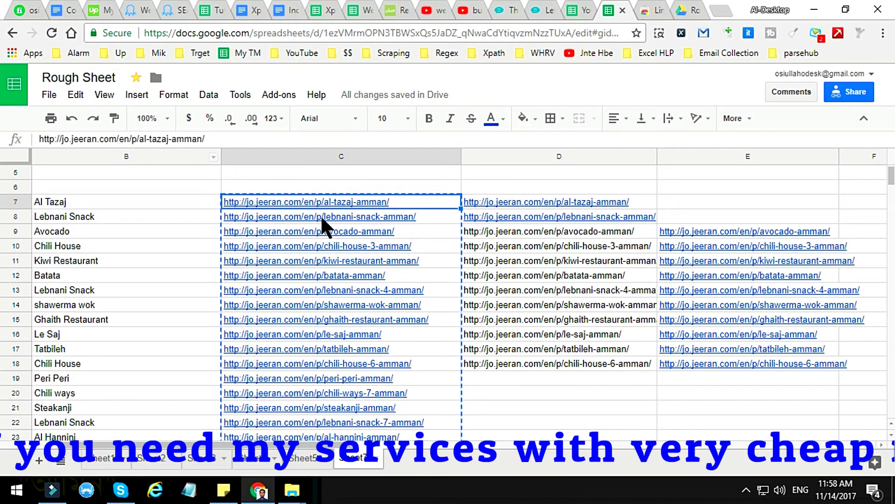
Publish only Sheet5 to the web as a web page and copy its published link
click(45, 95)
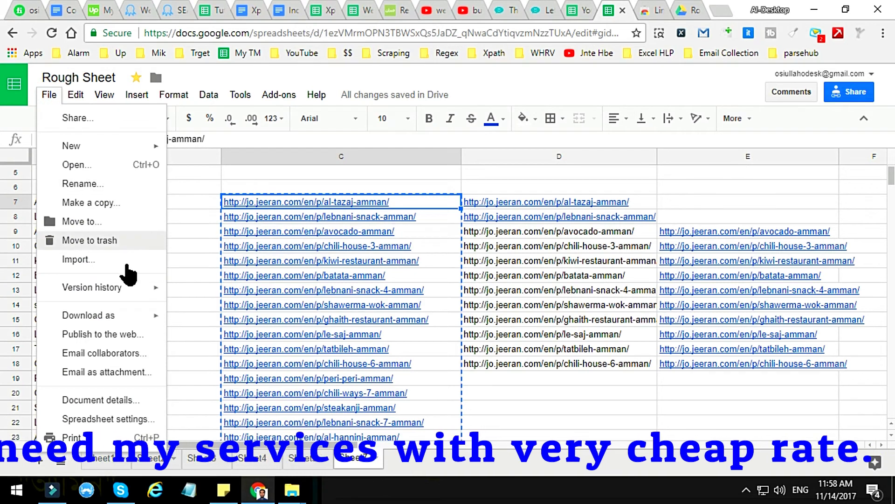
click(122, 336)
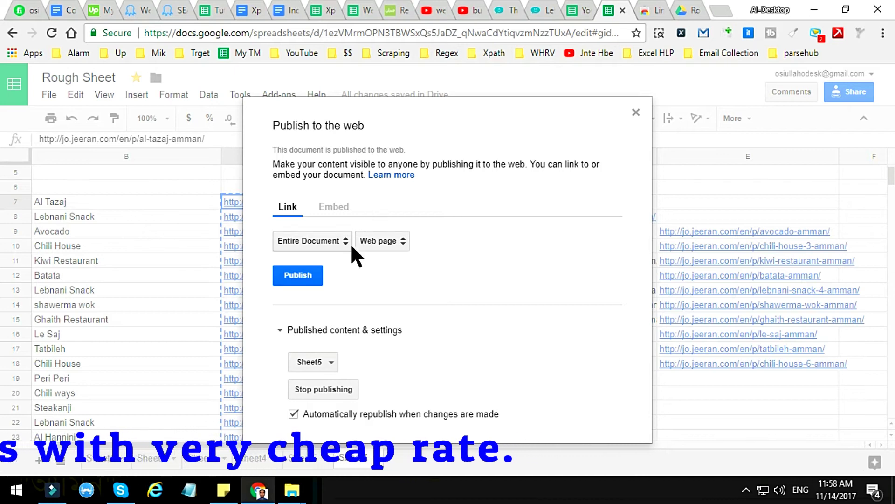
click(334, 207)
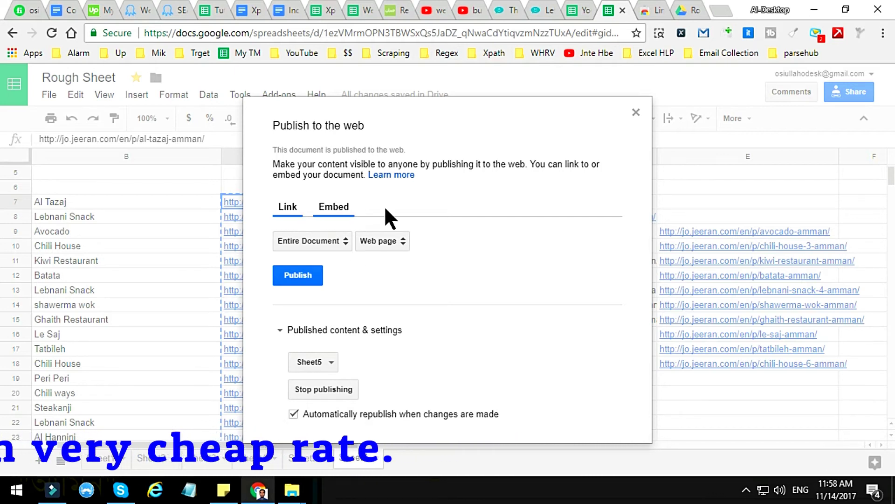
click(287, 207)
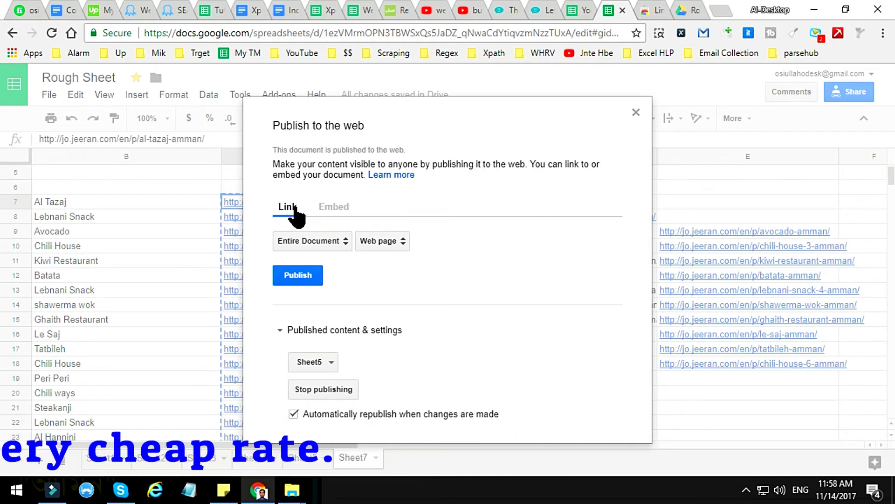
click(323, 244)
click(342, 348)
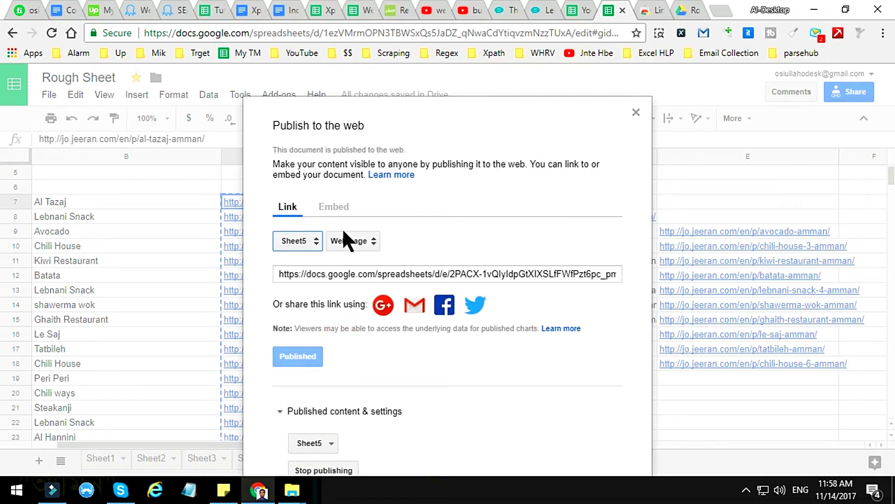
click(395, 272)
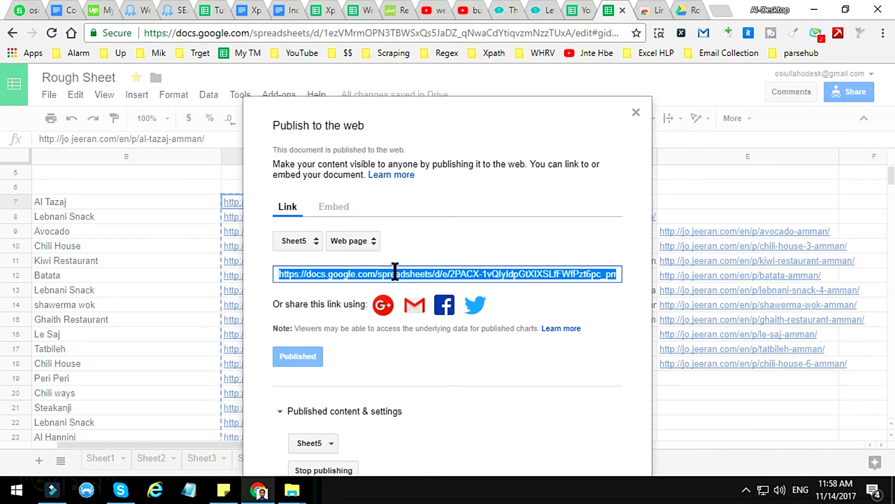
click(728, 14)
Paste and go the published Sheet5 link in the new tab, then switch to it
right_click(554, 34)
click(605, 119)
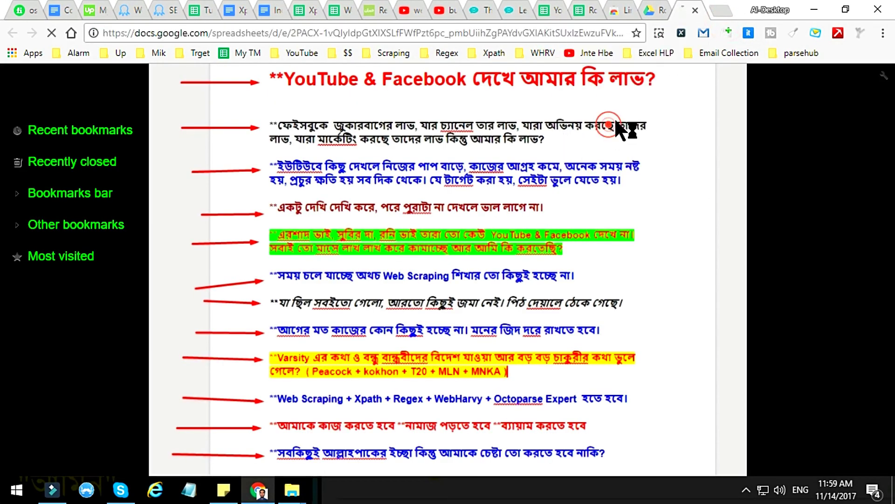
click(656, 13)
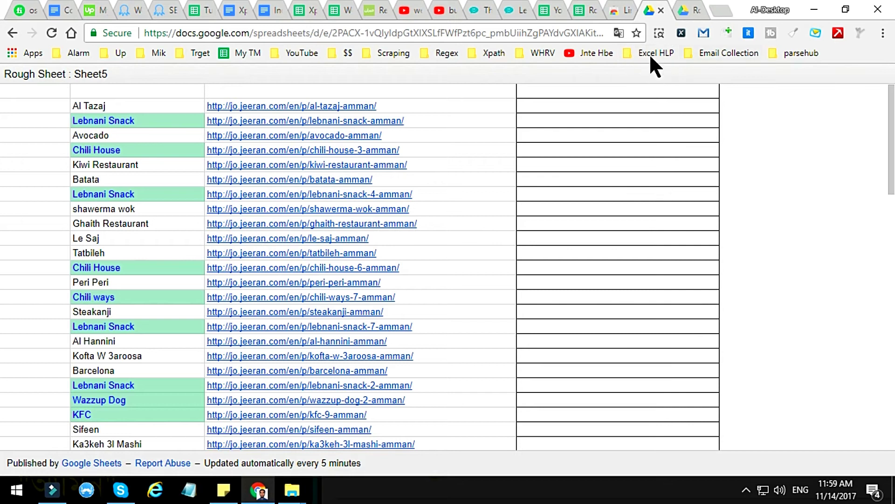
click(694, 13)
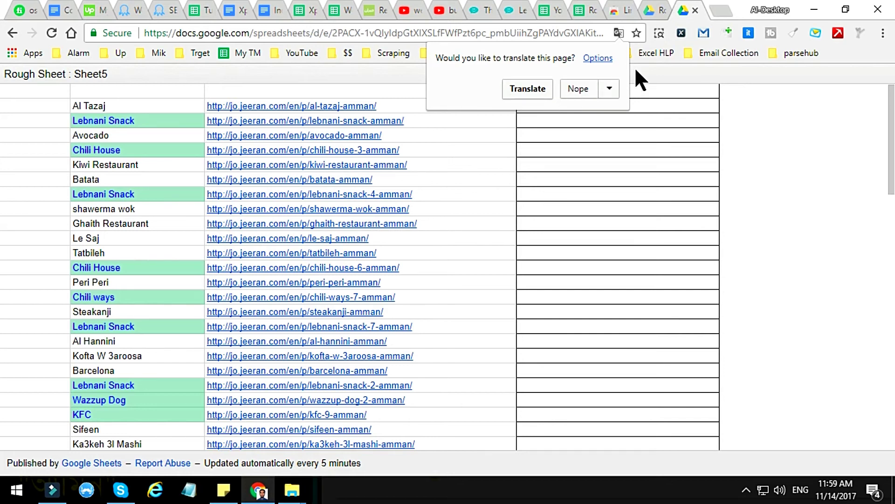
Decline translating the published page and dismiss its right-click menu
click(587, 156)
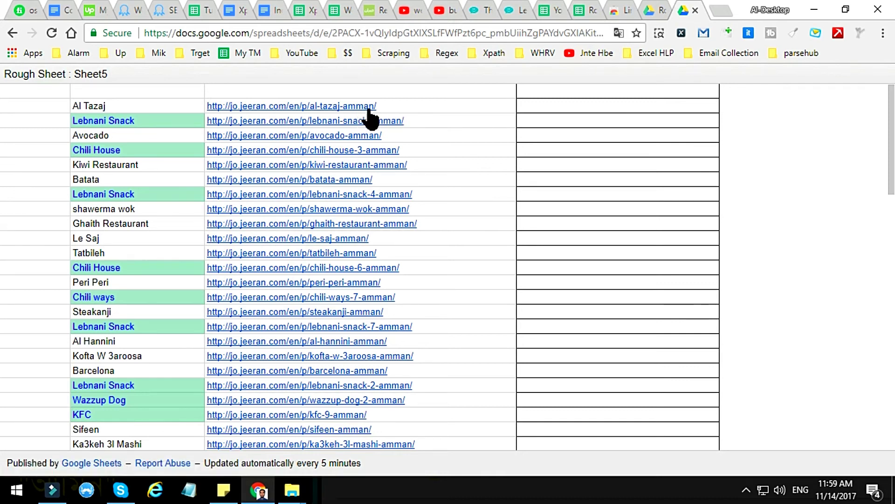
right_click(535, 135)
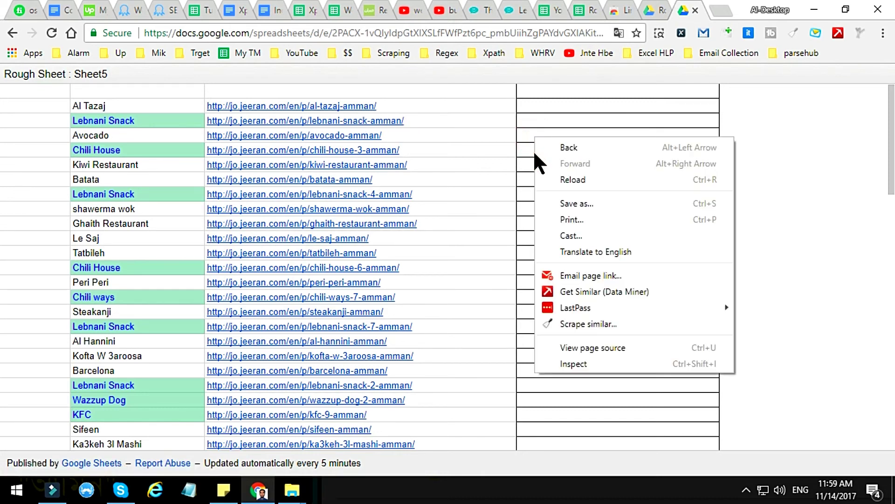
click(528, 194)
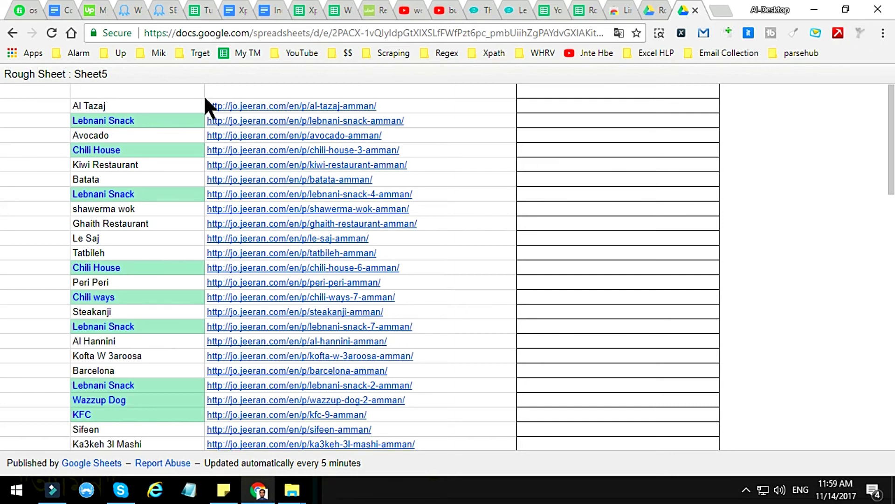
Open nine Jeeran links from the published page with a Linkclump box, then close all nine tabs
drag(206, 98, 462, 238)
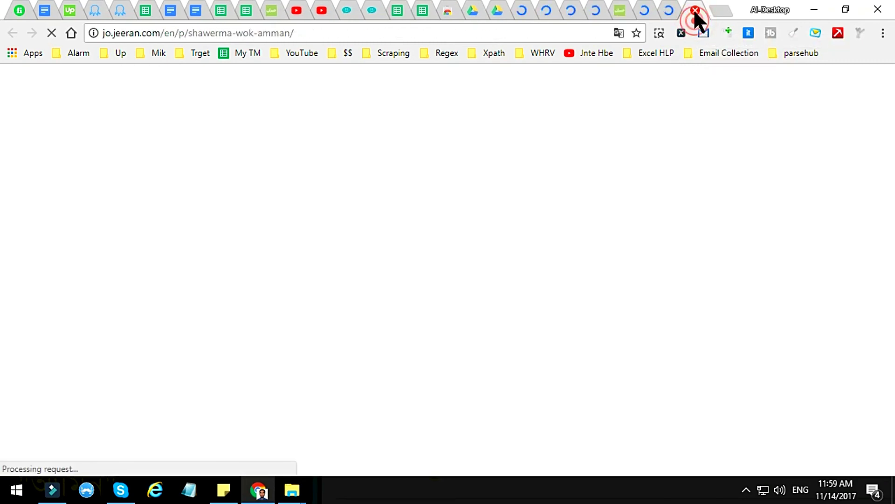
click(694, 9)
click(693, 10)
click(693, 10)
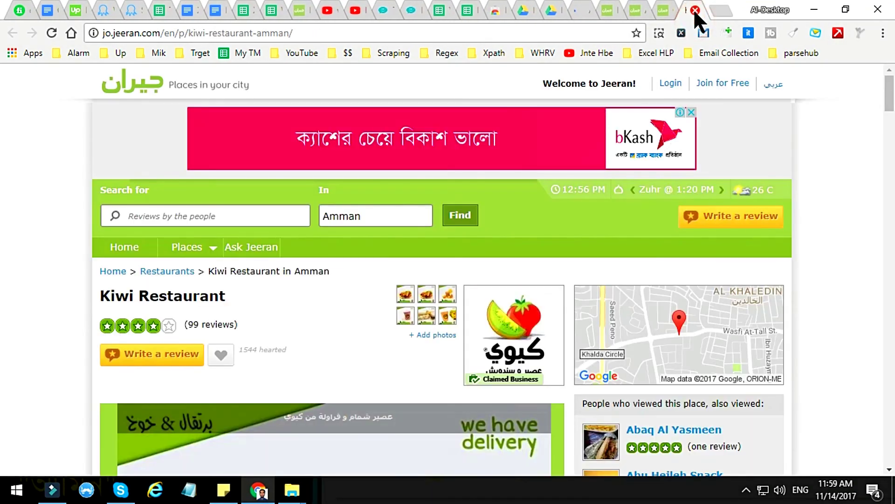
click(693, 10)
click(694, 10)
click(693, 10)
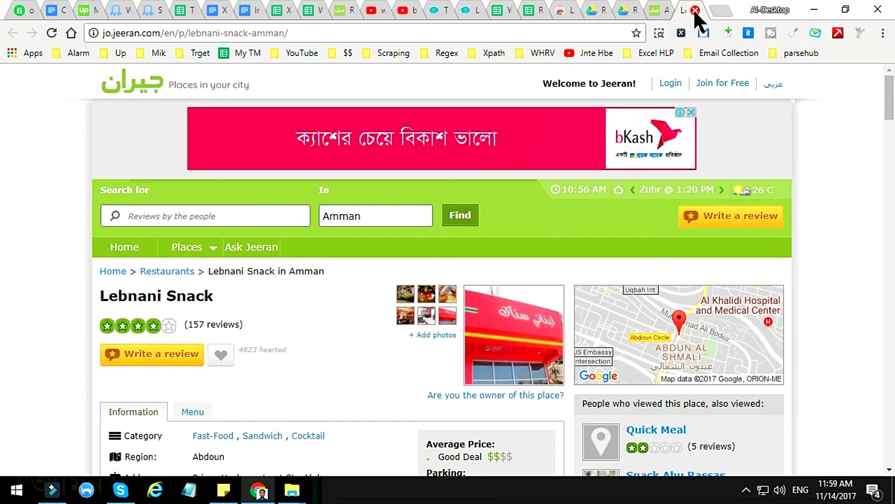
click(693, 10)
click(693, 10)
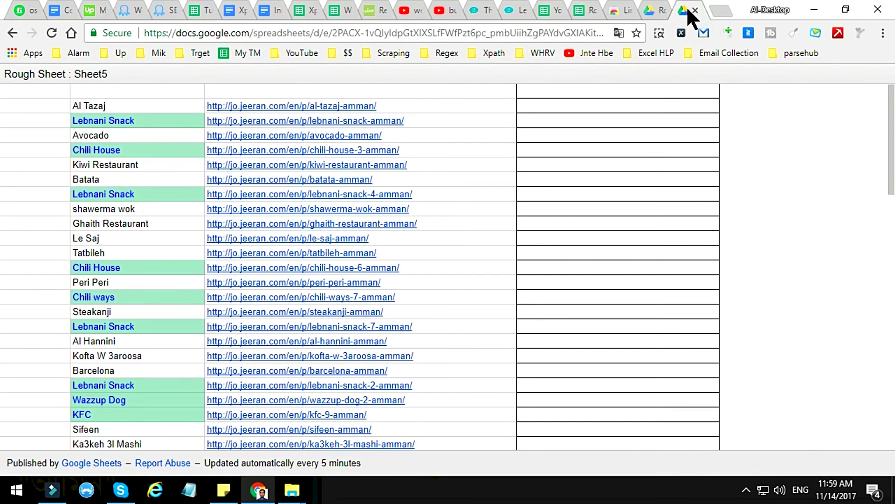
Close the duplicate Drive tab of the published sheet
click(696, 10)
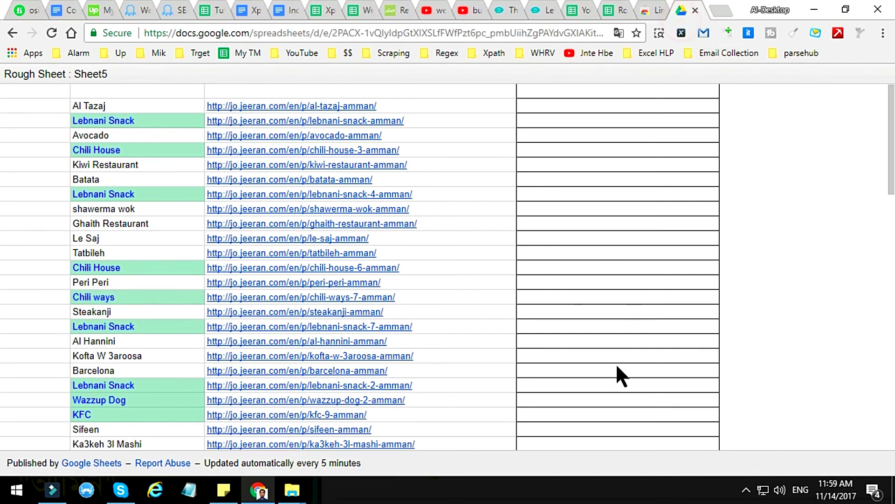